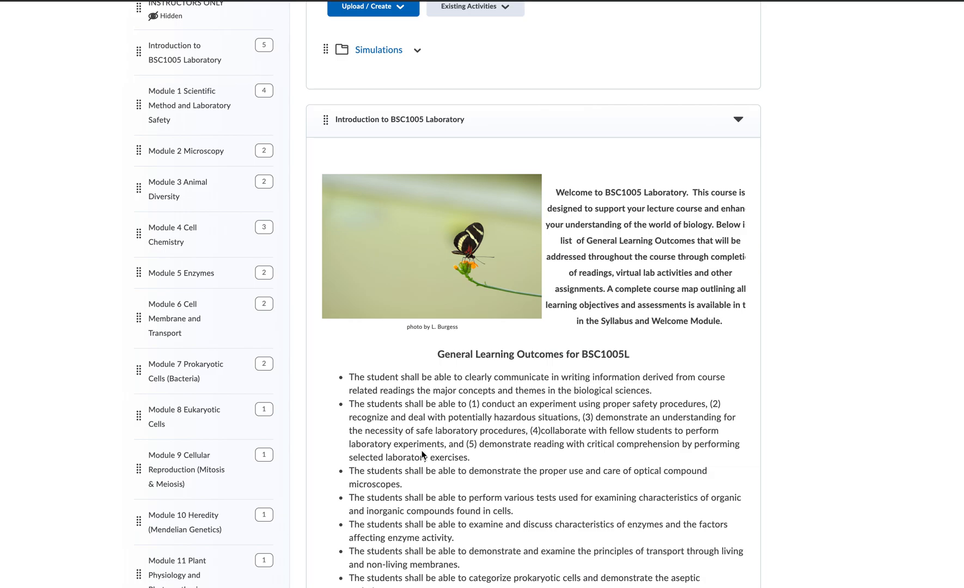
# Step: Open "The Microscope and Cell Theory" page from Module 2 Microscopy for HTML editing
pyautogui.scroll(2, 313, 332)
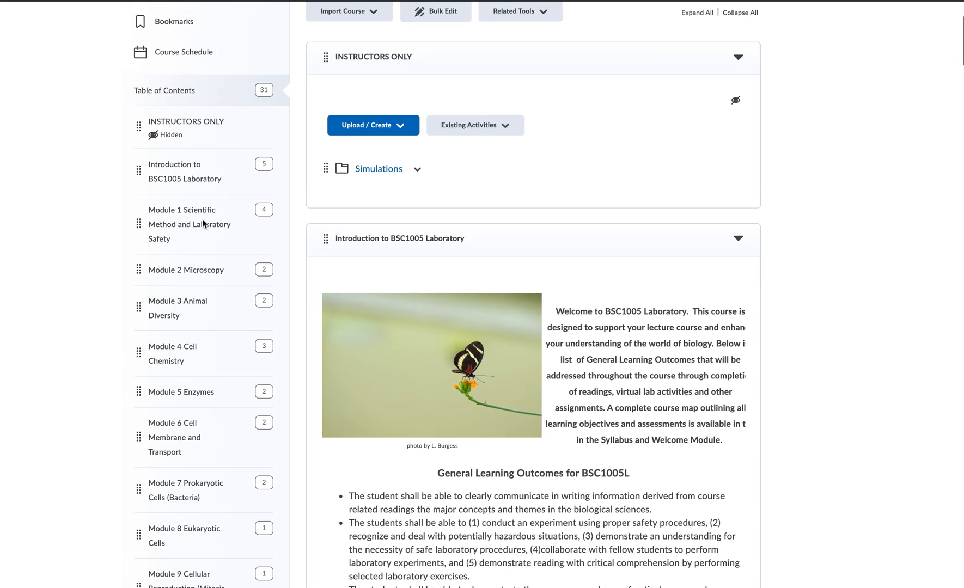
pyautogui.click(193, 270)
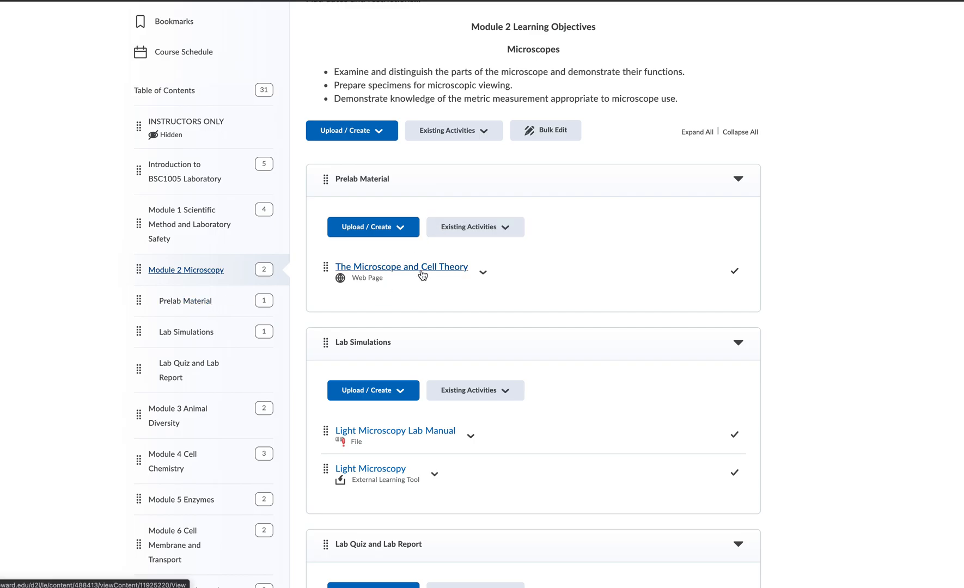
pyautogui.click(423, 273)
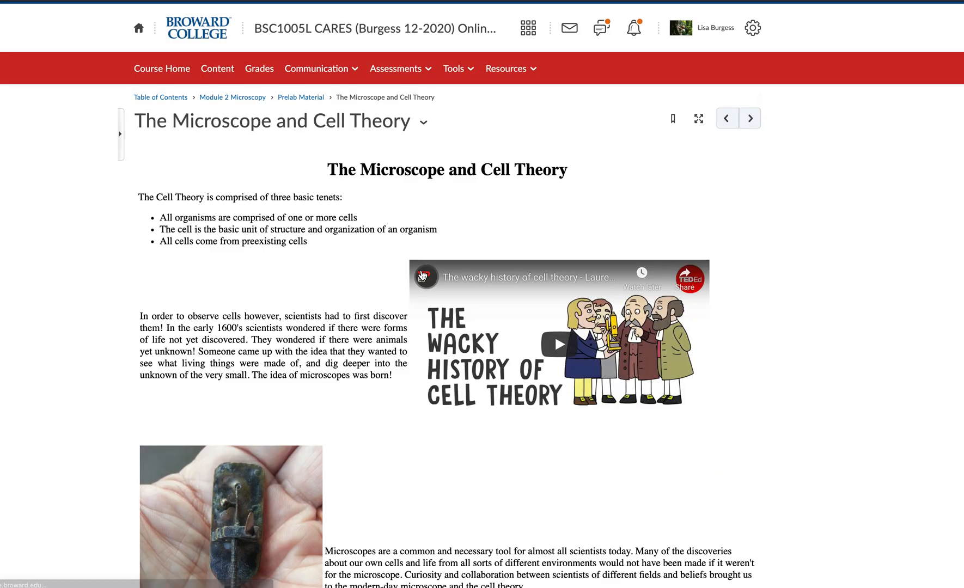
pyautogui.click(426, 121)
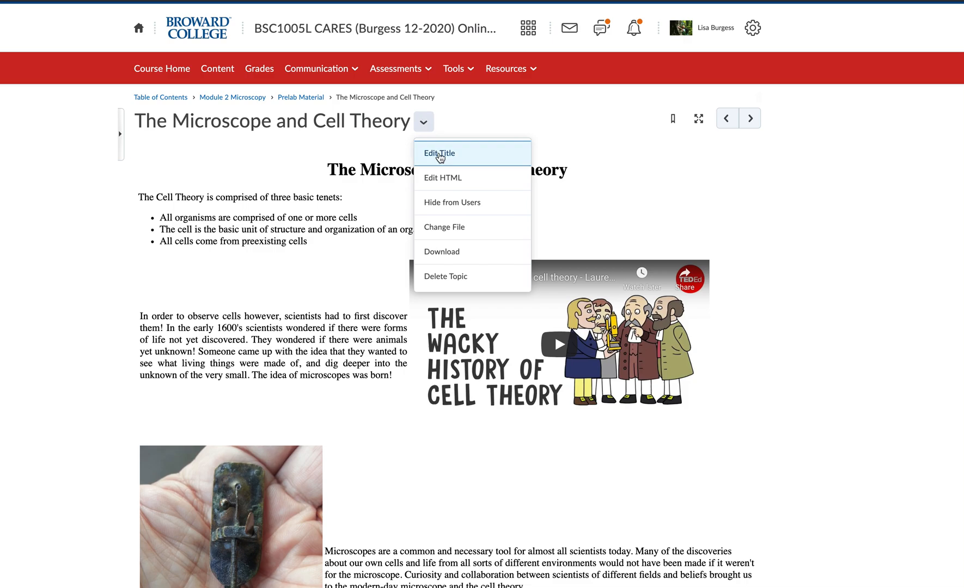
pyautogui.click(440, 179)
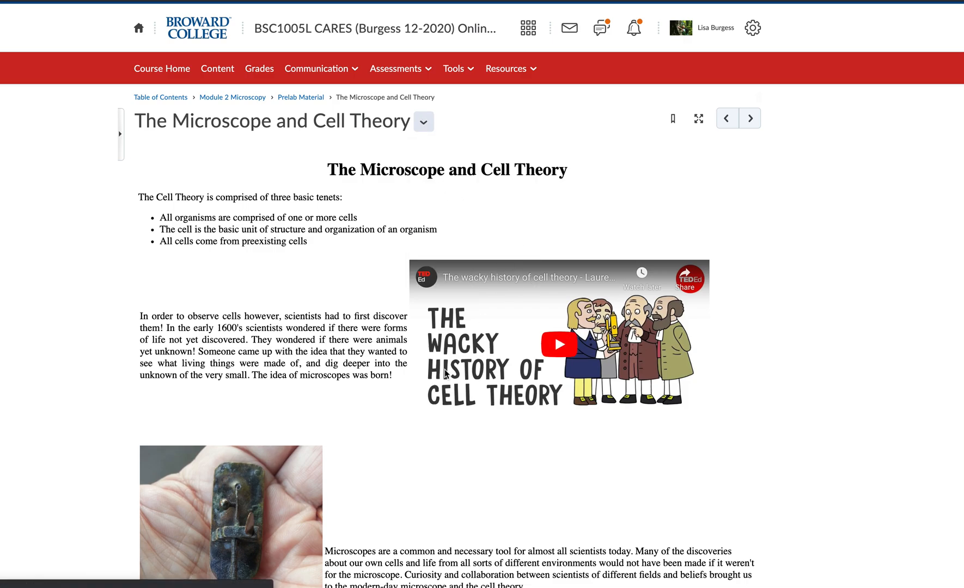
# Step: Open the properties of the photo showing the replica of the first microscope
pyautogui.scroll(-6, 444, 373)
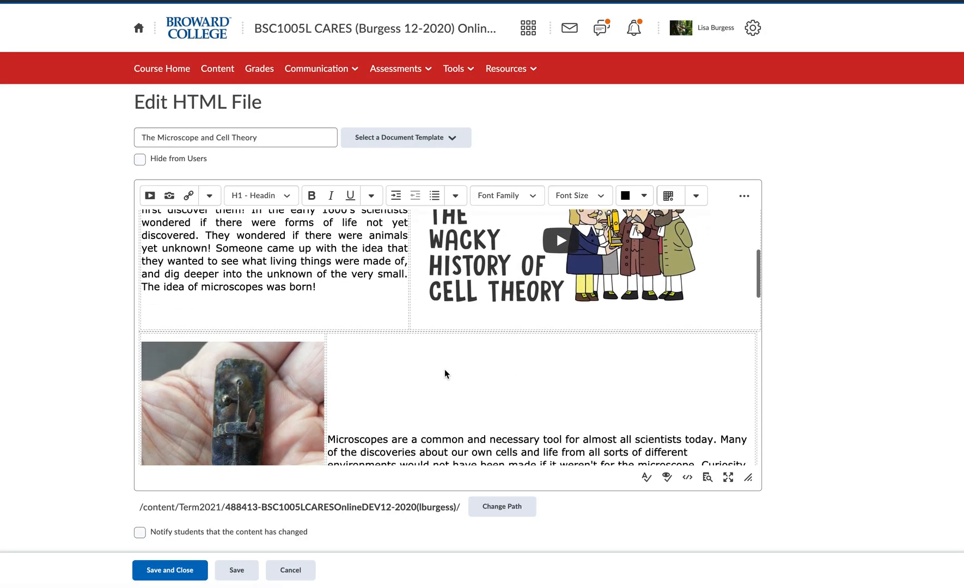
pyautogui.scroll(-1, 238, 356)
pyautogui.moveTo(238, 334)
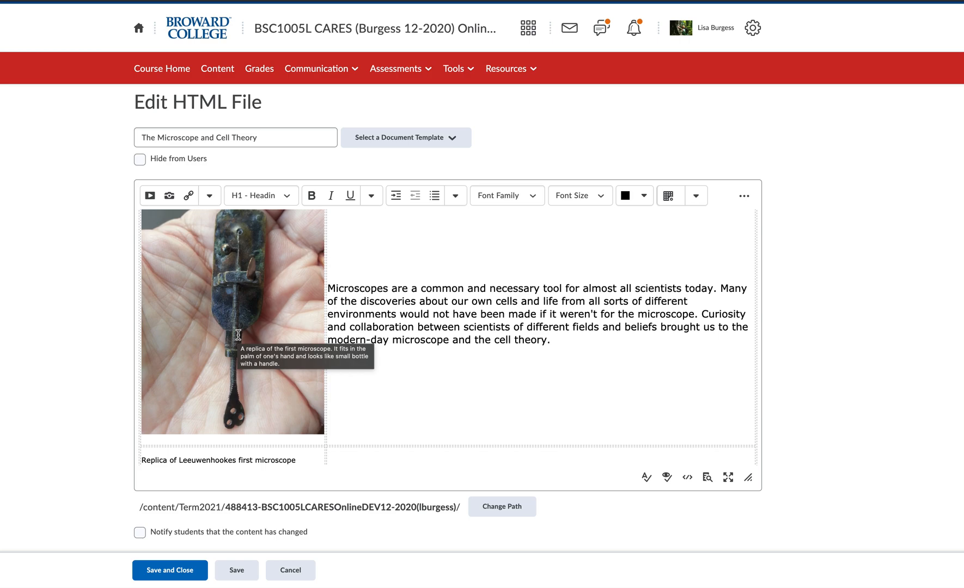
pyautogui.click(238, 334)
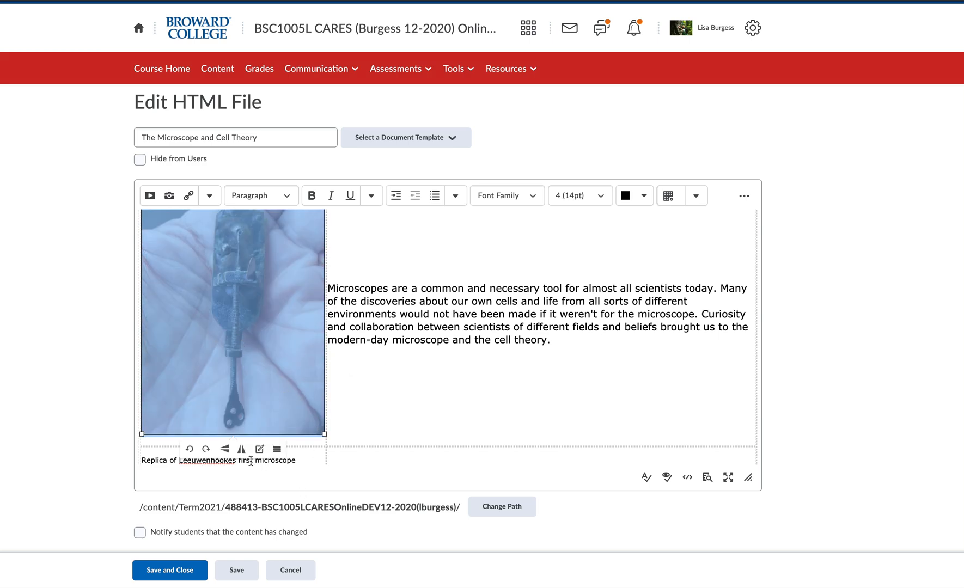
pyautogui.click(277, 450)
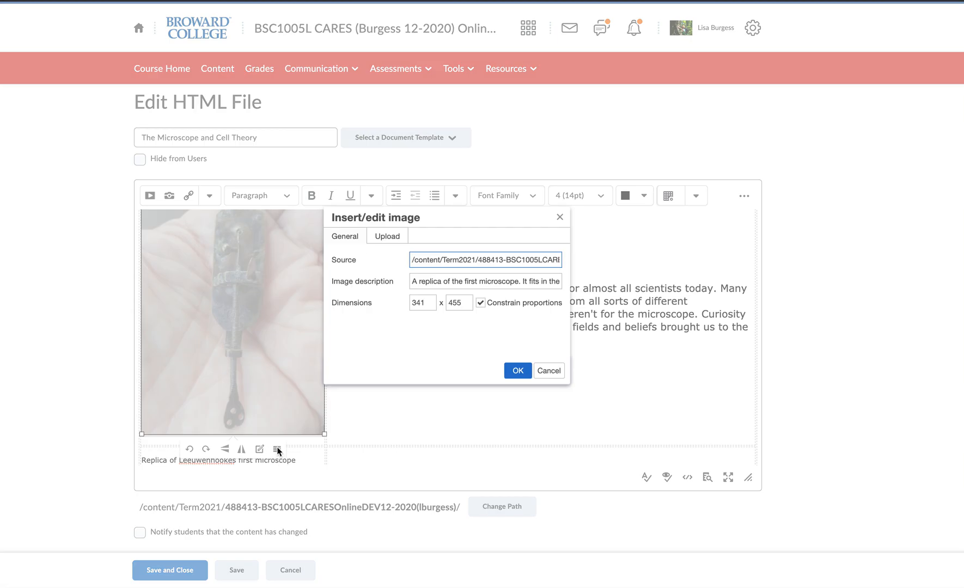
# Step: Read through the whole image description of the replica microscope photo
pyautogui.click(418, 281)
pyautogui.press('BackSpace')
pyautogui.press('BackSpace')
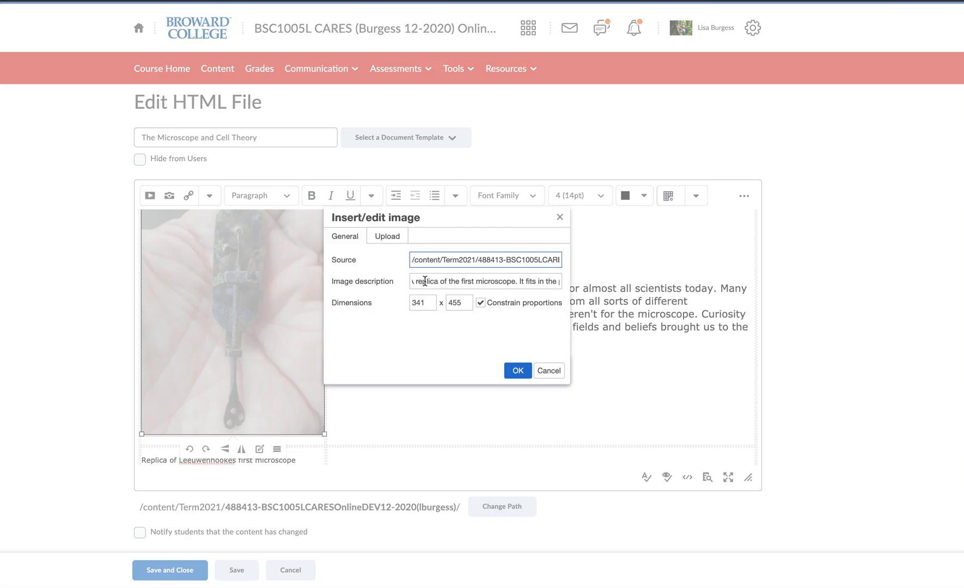
pyautogui.press('Right')
pyautogui.press('Right')
pyautogui.press('Right')
pyautogui.press('Right')
pyautogui.press('Right')
pyautogui.press('Right')
pyautogui.press('Right')
pyautogui.press('Right')
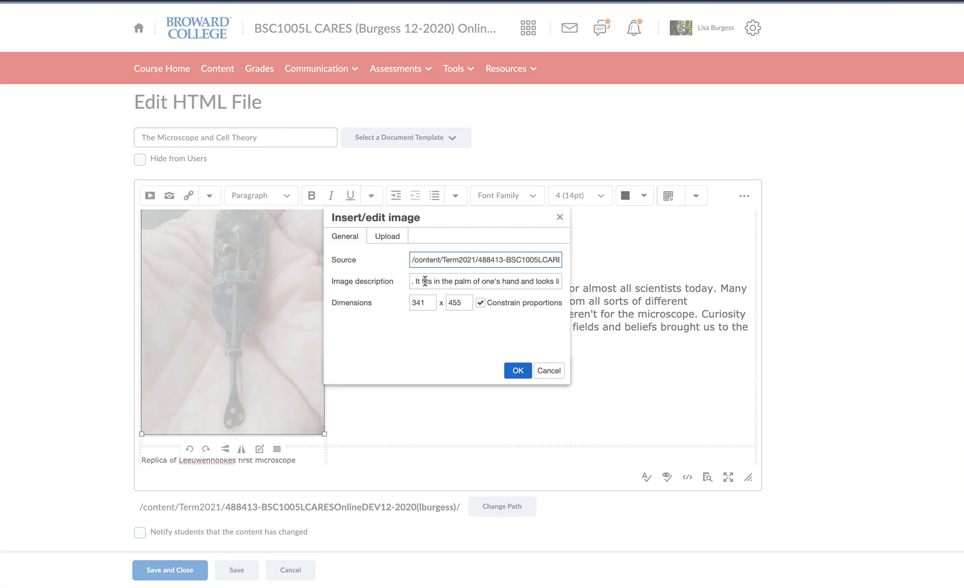
pyautogui.press('Right')
pyautogui.press('Right')
pyautogui.press('Right')
pyautogui.press('Right')
pyautogui.press('Right')
pyautogui.press('Right')
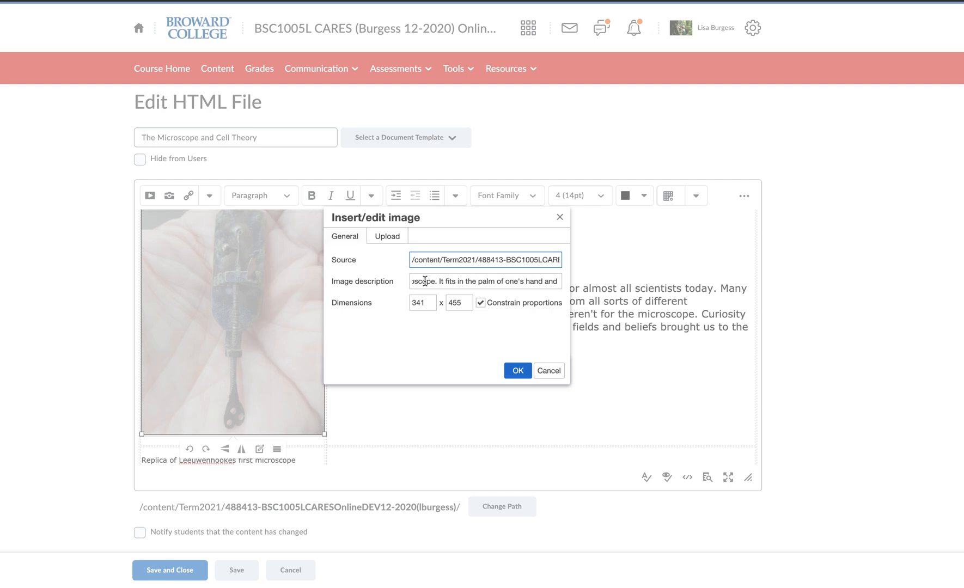
pyautogui.press('Right')
pyautogui.press('Right')
pyautogui.press('Right')
pyautogui.press('Right')
pyautogui.press('Left')
pyautogui.press('Left')
pyautogui.press('Left')
pyautogui.press('Left')
pyautogui.press('Left')
pyautogui.press('Left')
pyautogui.press('Left')
pyautogui.press('Left')
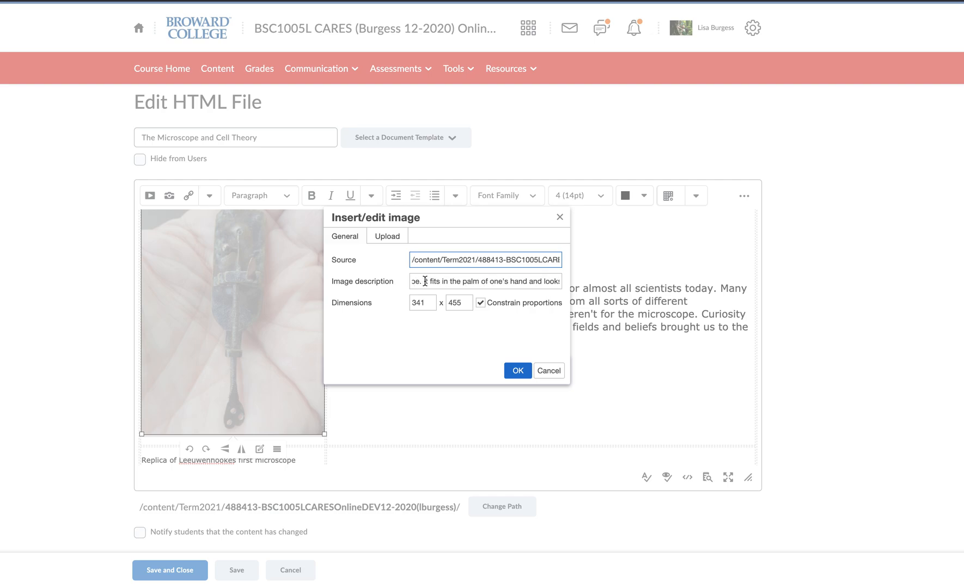
pyautogui.press('Left')
pyautogui.press('Left')
pyautogui.press('Left')
pyautogui.press('Left')
pyautogui.press('Left')
pyautogui.press('Left')
pyautogui.press('Left')
pyautogui.press('Left')
pyautogui.press('Left')
pyautogui.press('Left')
pyautogui.press('Right')
pyautogui.press('Right')
pyautogui.press('Right')
pyautogui.press('Right')
pyautogui.press('Right')
pyautogui.press('Right')
pyautogui.press('Right')
pyautogui.press('Right')
pyautogui.press('Right')
pyautogui.press('Right')
pyautogui.press('Right')
pyautogui.press('Right')
pyautogui.press('Right')
pyautogui.press('Right')
pyautogui.press('Right')
pyautogui.press('Right')
pyautogui.press('Right')
pyautogui.press('Right')
pyautogui.press('Right')
pyautogui.press('Right')
pyautogui.press('Right')
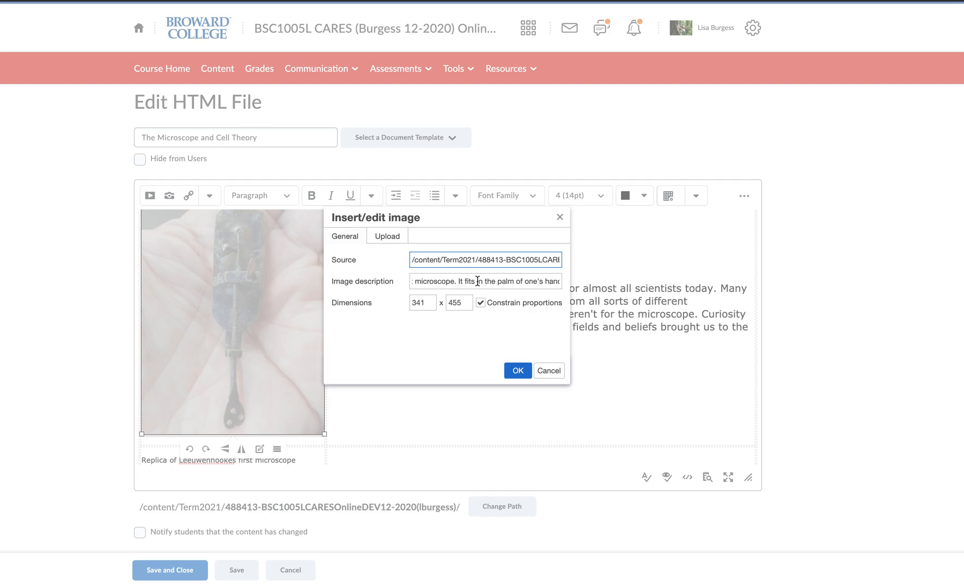
# Step: Insert "Leeuwenhooke" after the first sentence of the replica photo's image description, apply it and save the page
pyautogui.click(491, 283)
pyautogui.moveTo(491, 283); pyautogui.dragTo(459, 283)
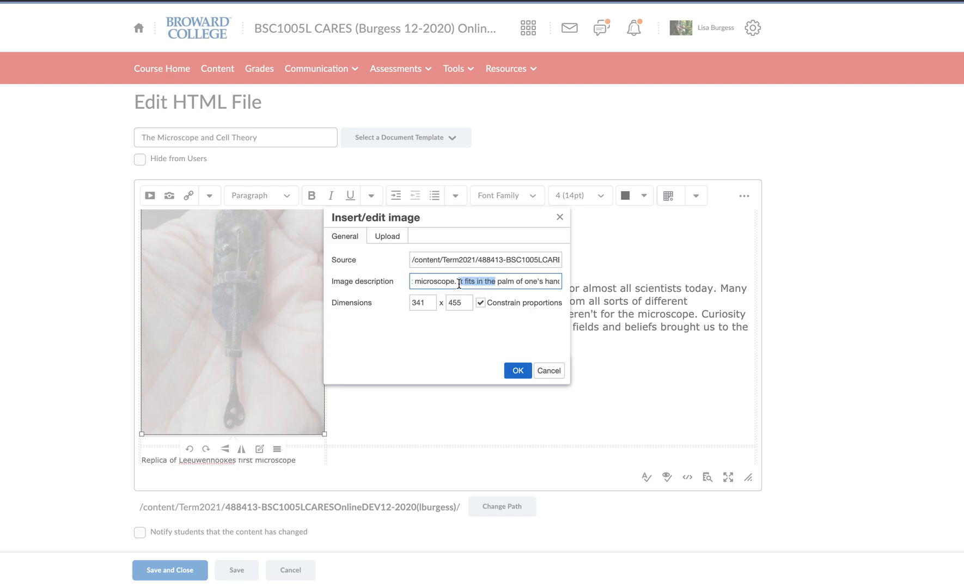
pyautogui.click(459, 283)
pyautogui.write('.')
pyautogui.write(' Leeu')
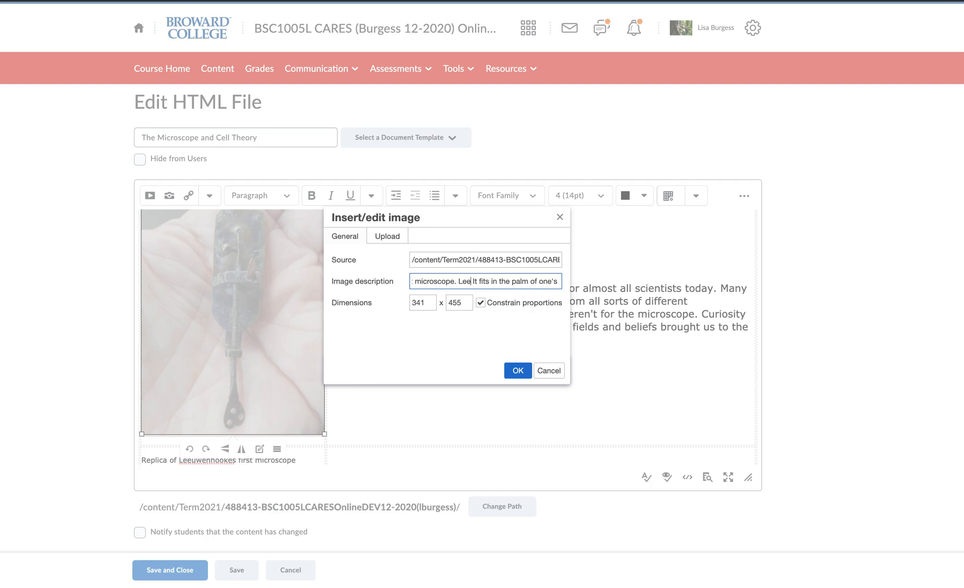
pyautogui.write('wenhjooke')
pyautogui.click(495, 284)
pyautogui.press('BackSpace')
pyautogui.click(517, 370)
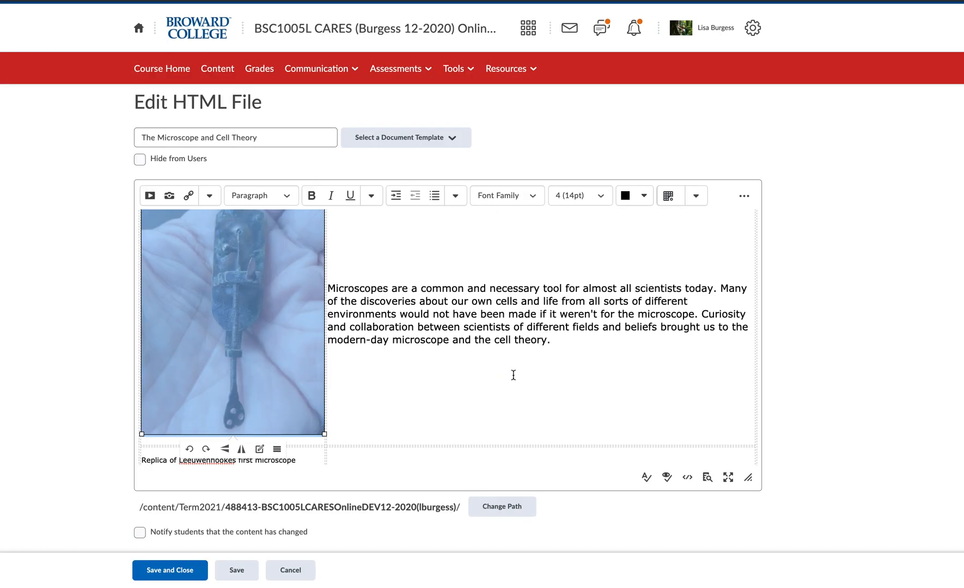
pyautogui.click(240, 569)
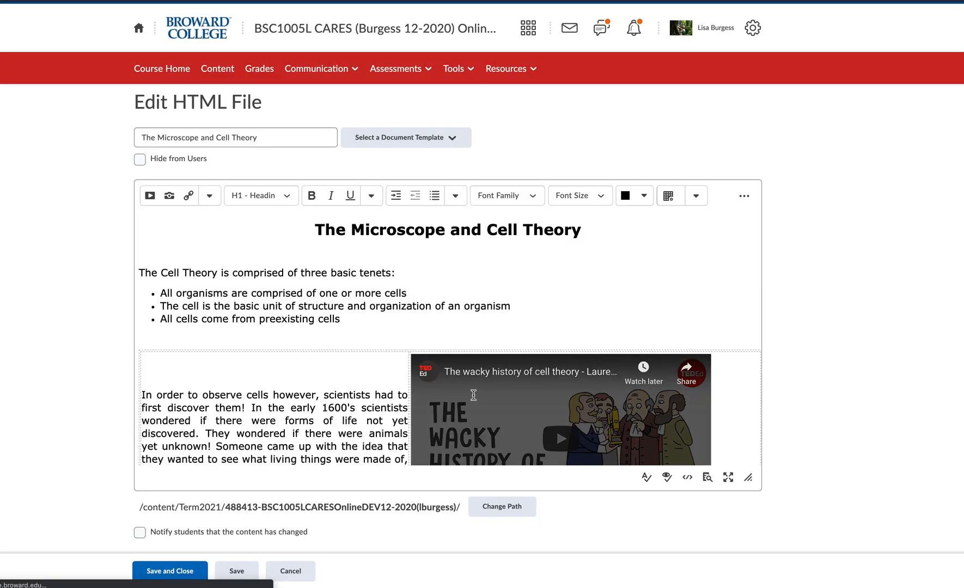
# Step: Check the image description of the labelled microscope diagram under "Know the parts of a microscope!"
pyautogui.scroll(-20, 473, 394)
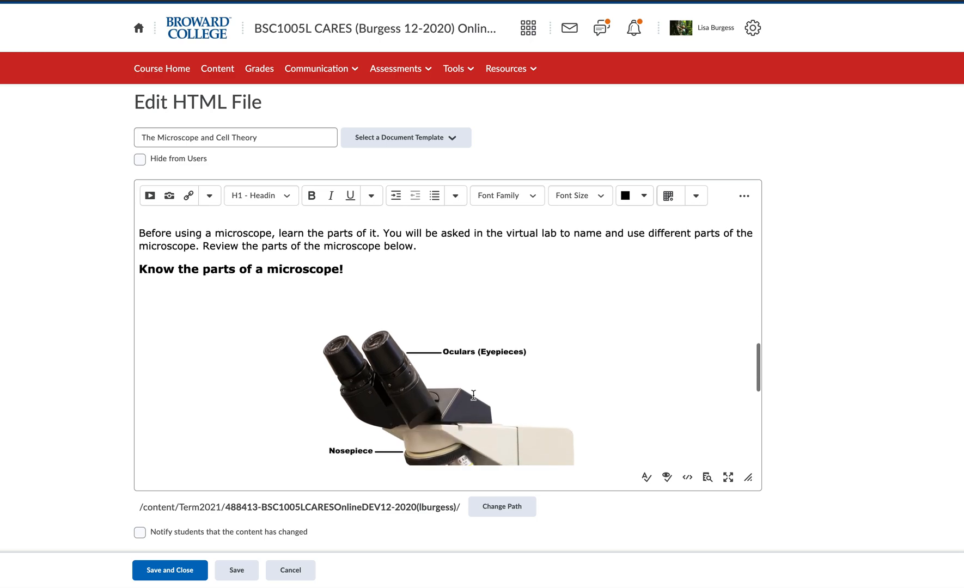
pyautogui.scroll(-3, 467, 369)
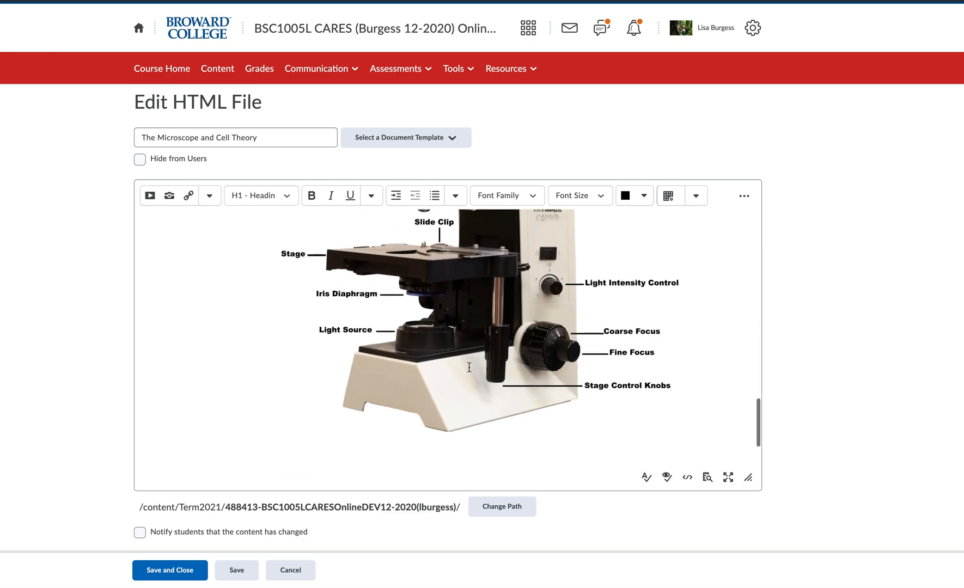
pyautogui.scroll(4, 466, 368)
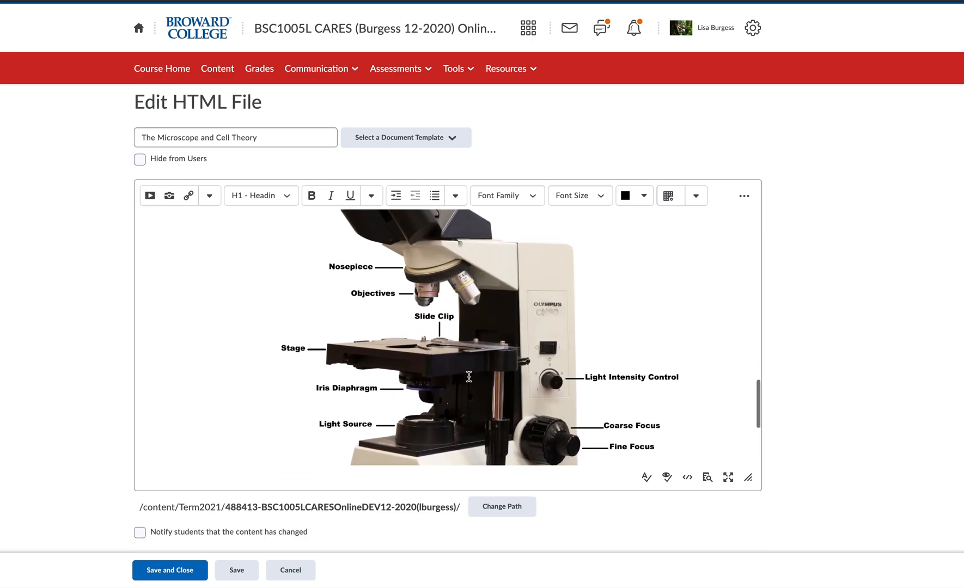
pyautogui.click(465, 382)
pyautogui.scroll(-5, 465, 381)
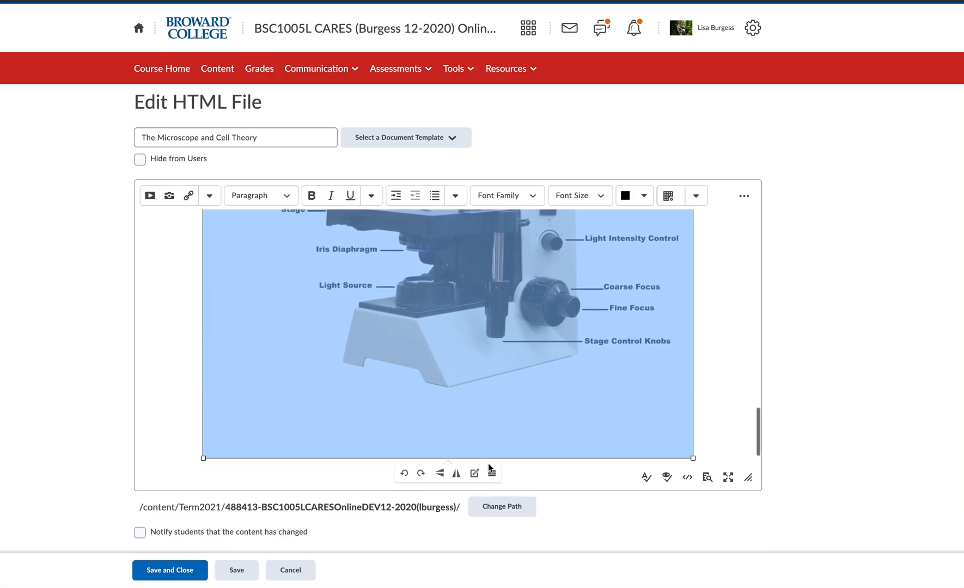
pyautogui.click(497, 476)
pyautogui.click(460, 283)
pyautogui.hscroll(1, 460, 282)
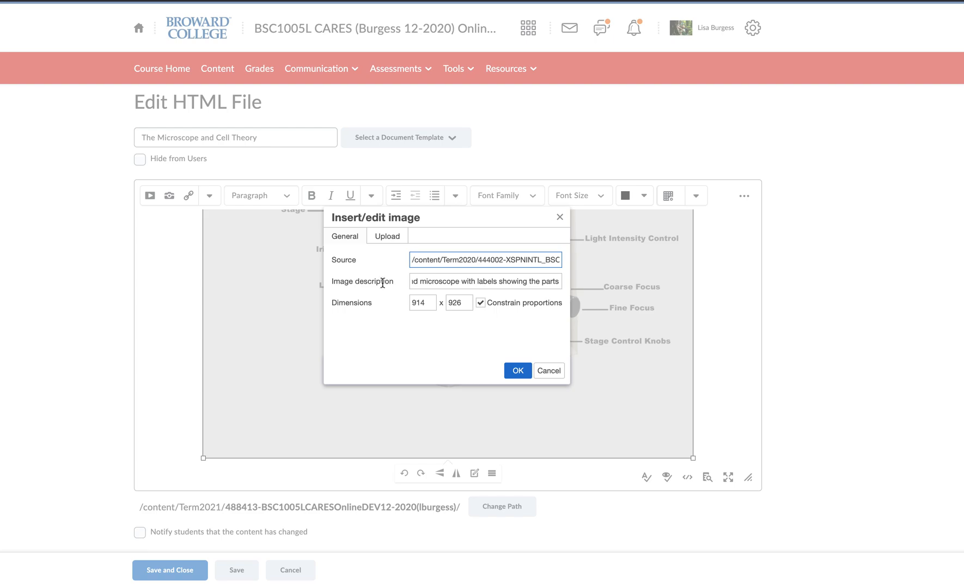
pyautogui.click(518, 371)
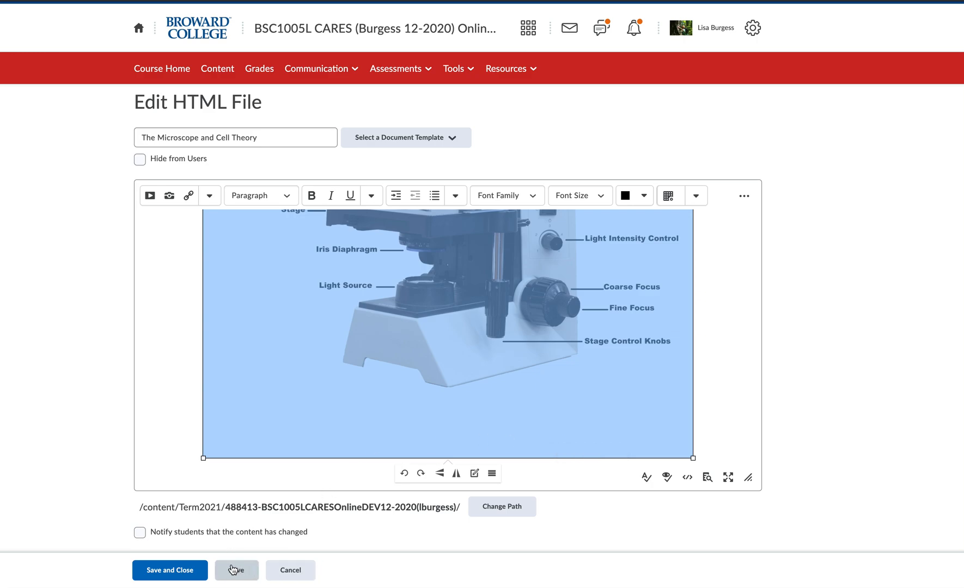
# Step: Save and close the page, and check the replica microscope photo's tooltip in the page view
pyautogui.click(182, 570)
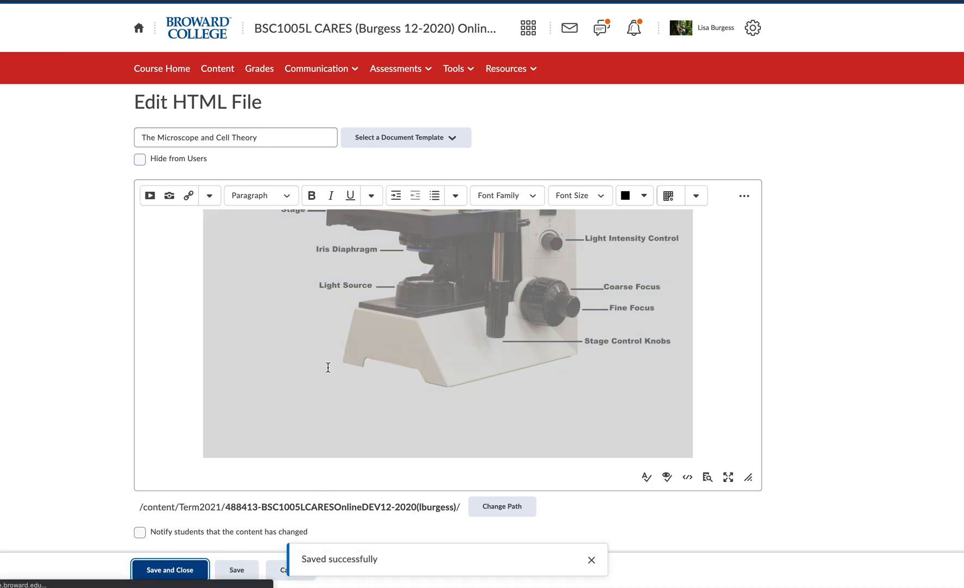
pyautogui.scroll(-5, 338, 384)
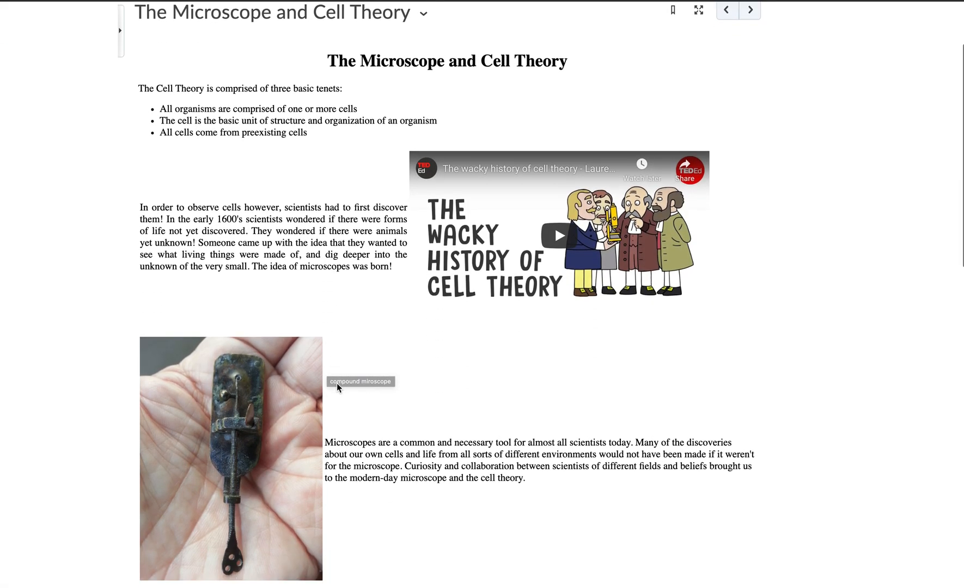
pyautogui.scroll(-1, 337, 384)
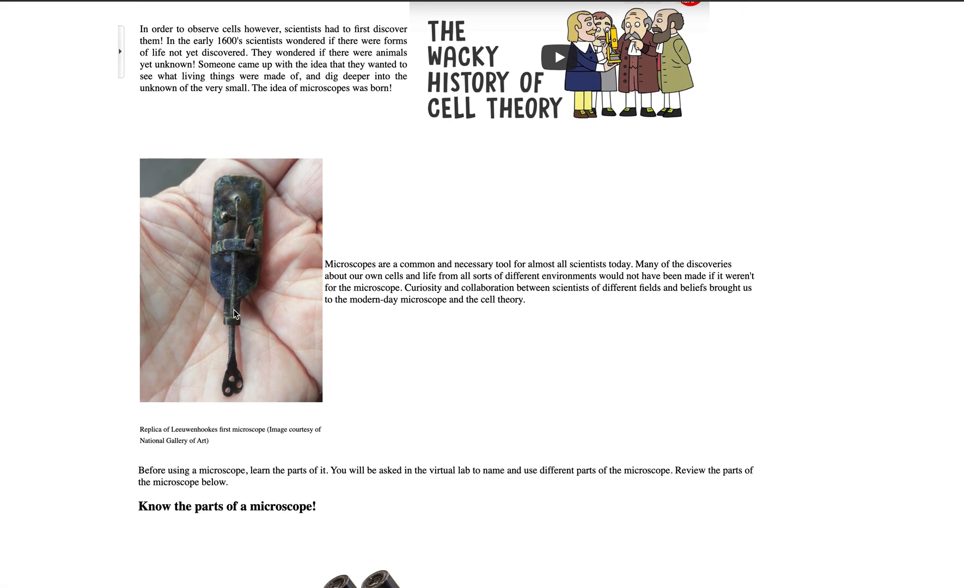
pyautogui.moveTo(234, 311)
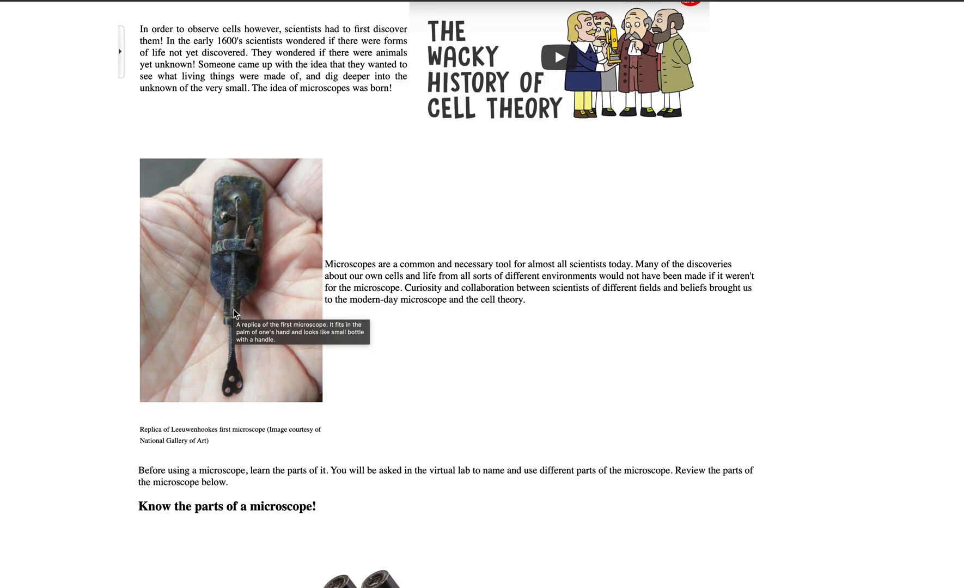
pyautogui.scroll(5, 233, 313)
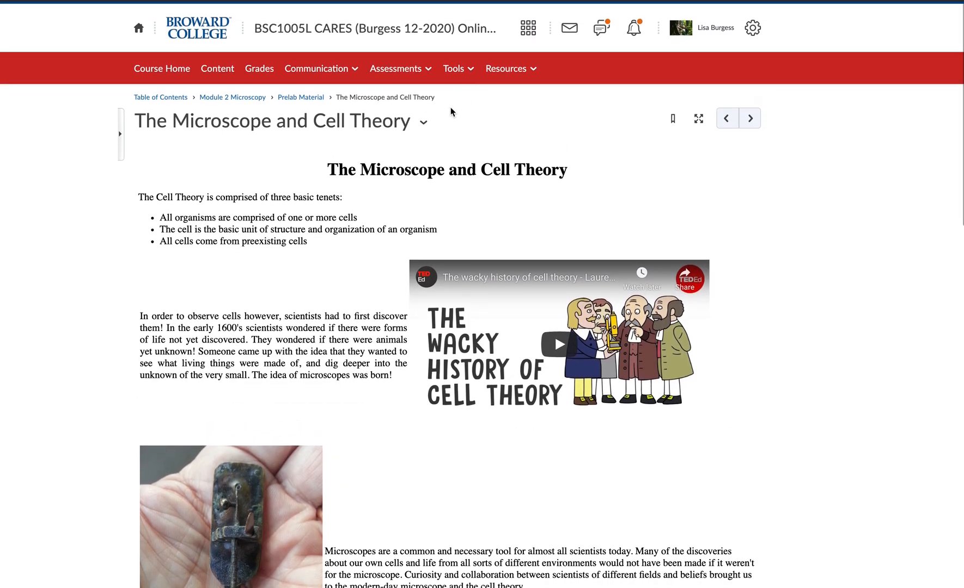
# Step: Reopen the page for HTML editing and show its source code at the replica microscope image tag
pyautogui.click(424, 122)
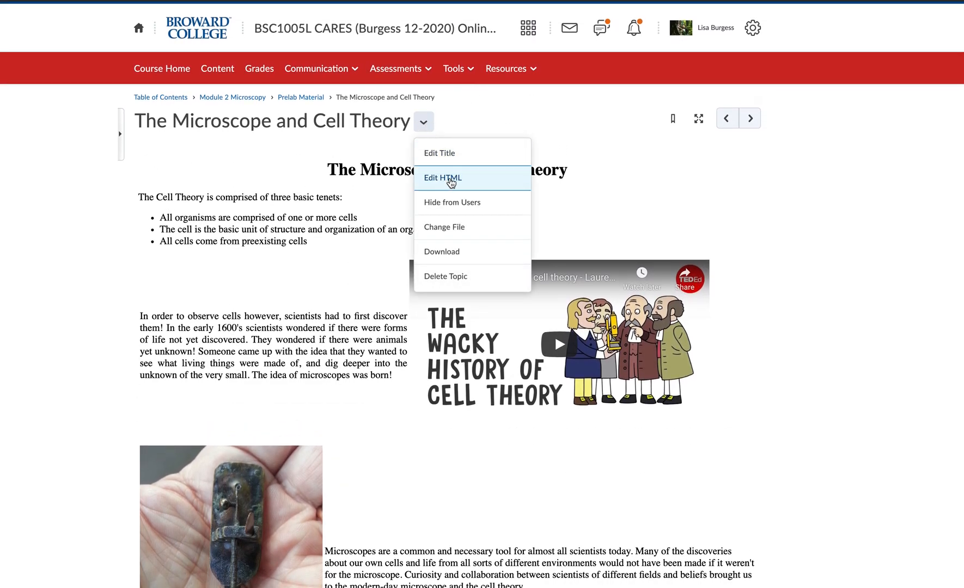
pyautogui.click(451, 182)
pyautogui.scroll(-8, 487, 430)
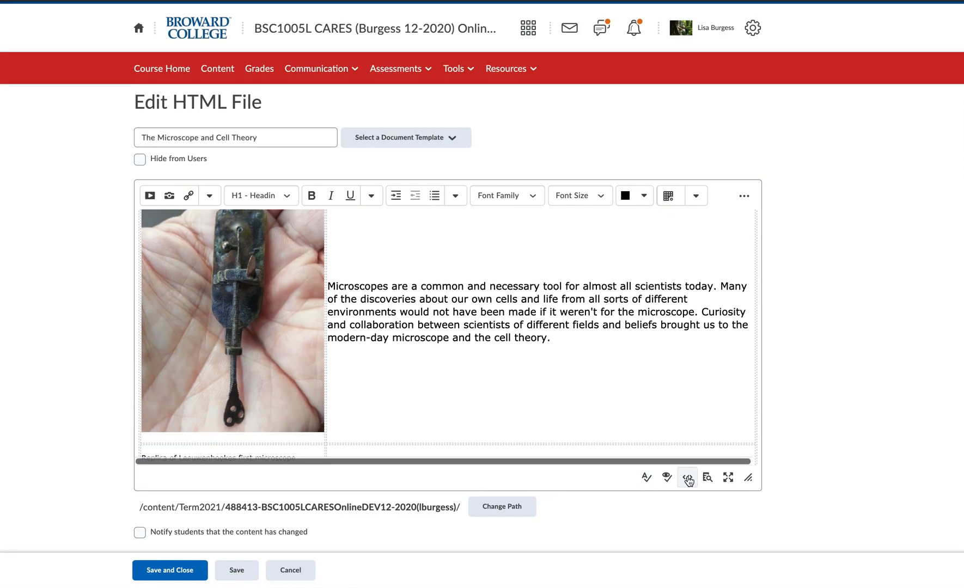
pyautogui.click(688, 478)
pyautogui.scroll(-2, 584, 288)
pyautogui.scroll(-5, 585, 288)
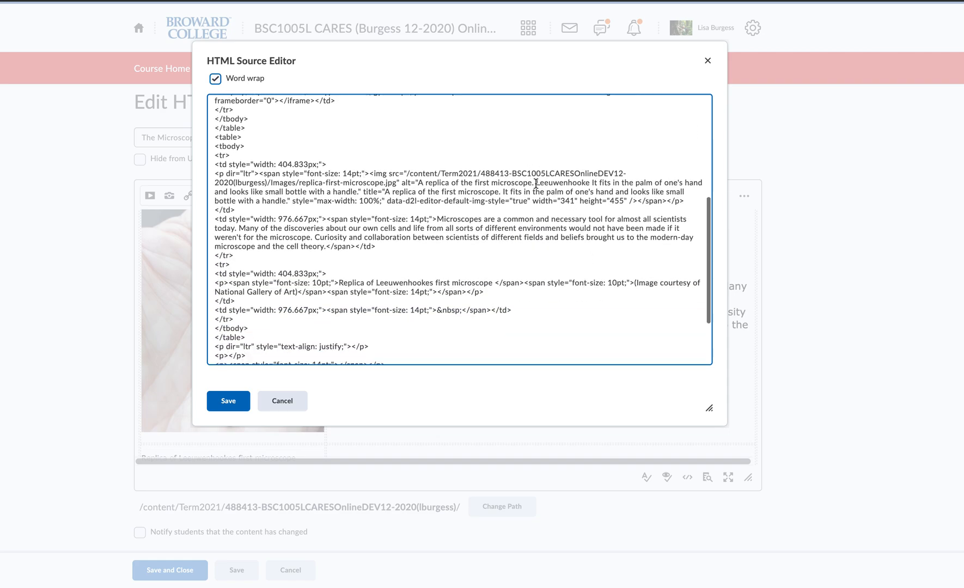
# Step: Delete "Leeuwenhooke" from the replica microscope image's alt text in the HTML source and save the source
pyautogui.click(536, 183)
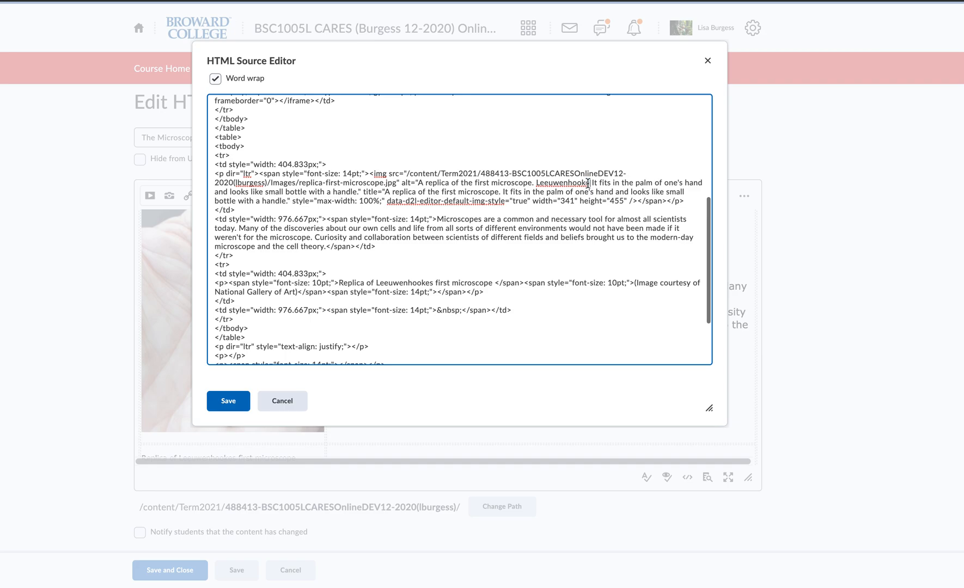
pyautogui.doubleClick(588, 183)
pyautogui.moveTo(532, 180); pyautogui.dragTo(533, 183)
pyautogui.click(502, 193)
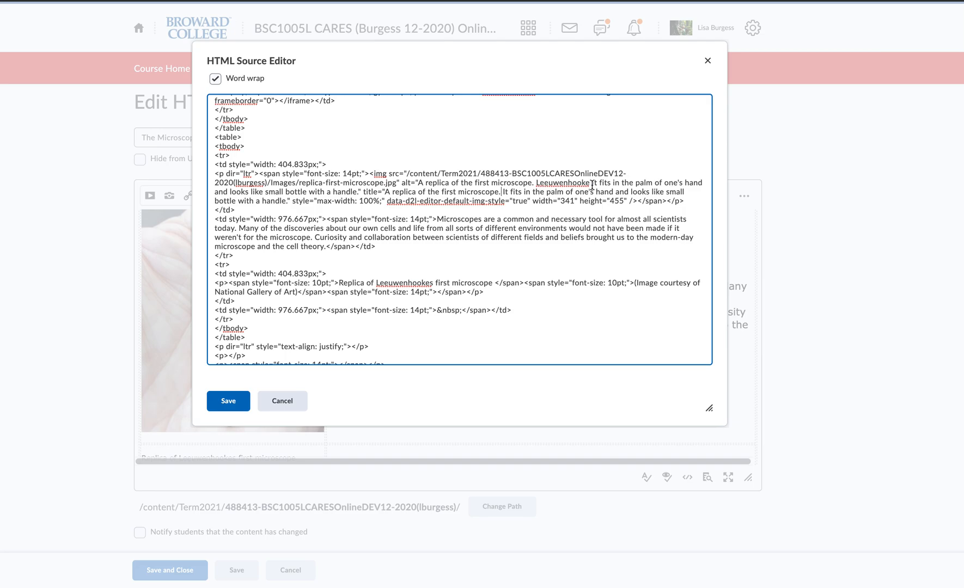
pyautogui.moveTo(591, 184); pyautogui.dragTo(537, 184)
pyautogui.press('BackSpace')
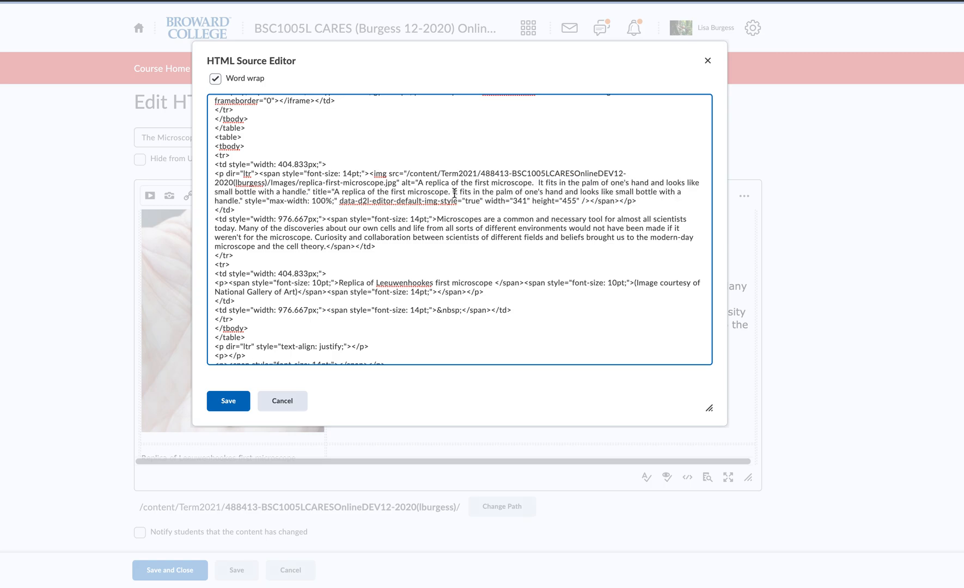
pyautogui.click(228, 401)
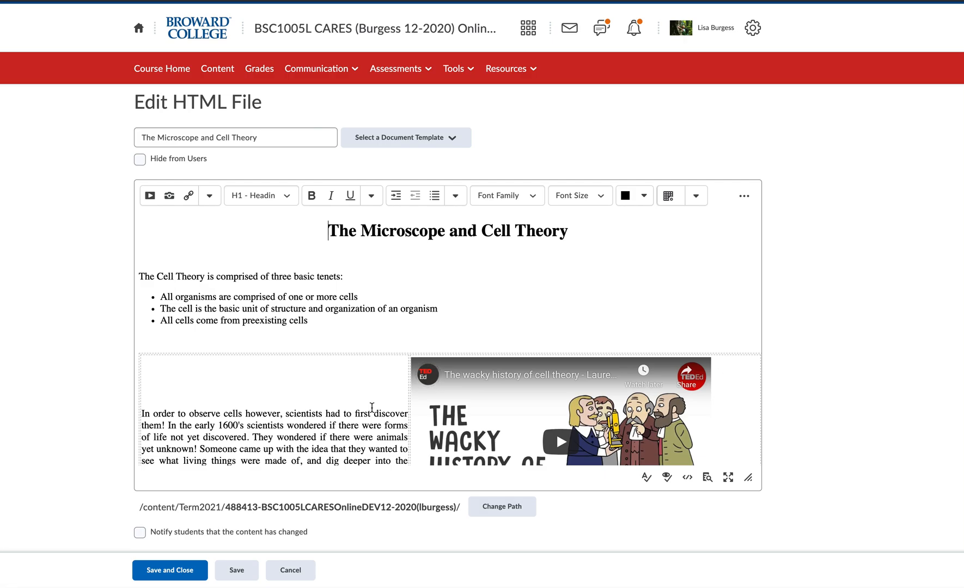
pyautogui.scroll(-2, 372, 407)
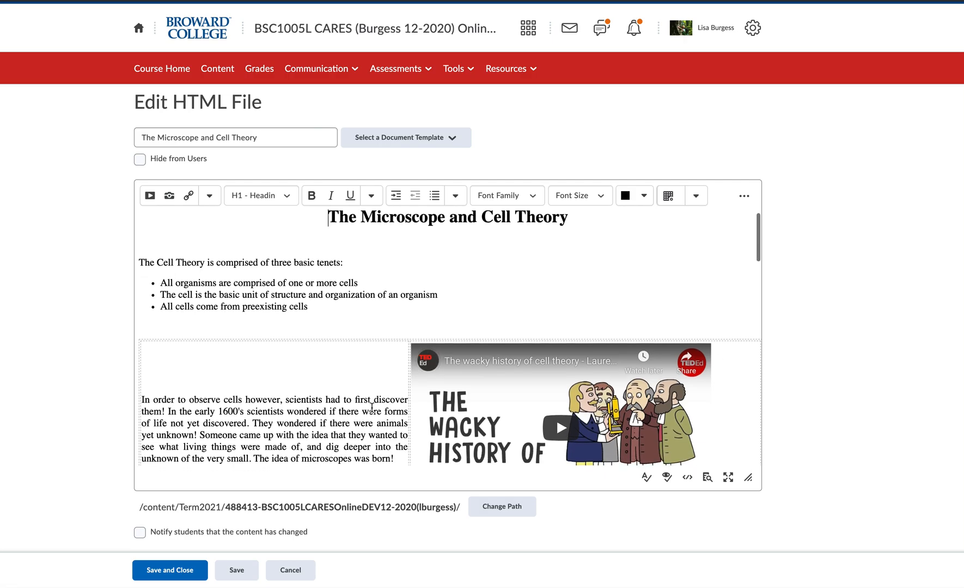
pyautogui.scroll(2, 372, 407)
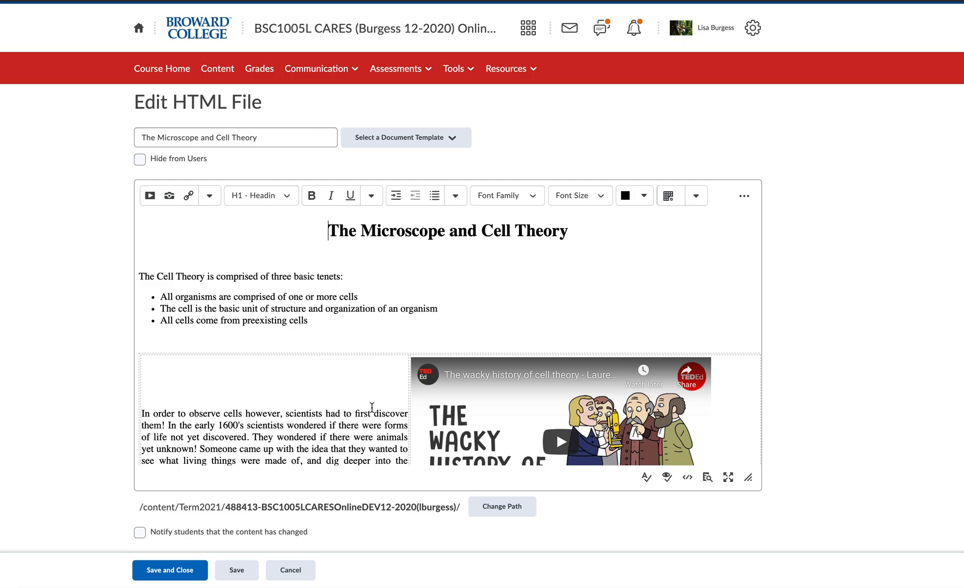